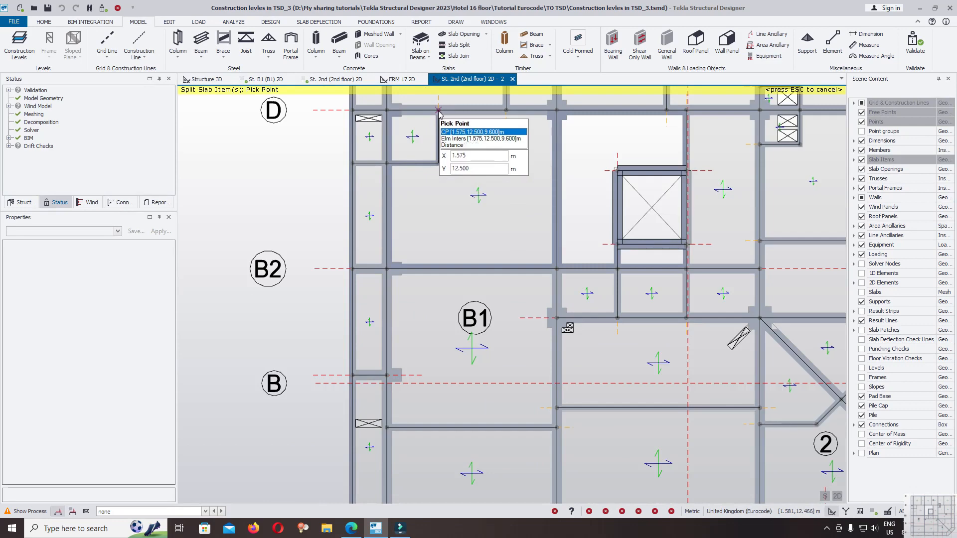
- Split the slab between grid lines D and B2 in line with the short beam, and the slab below B2 at its 2.600 m midspan
click(438, 110)
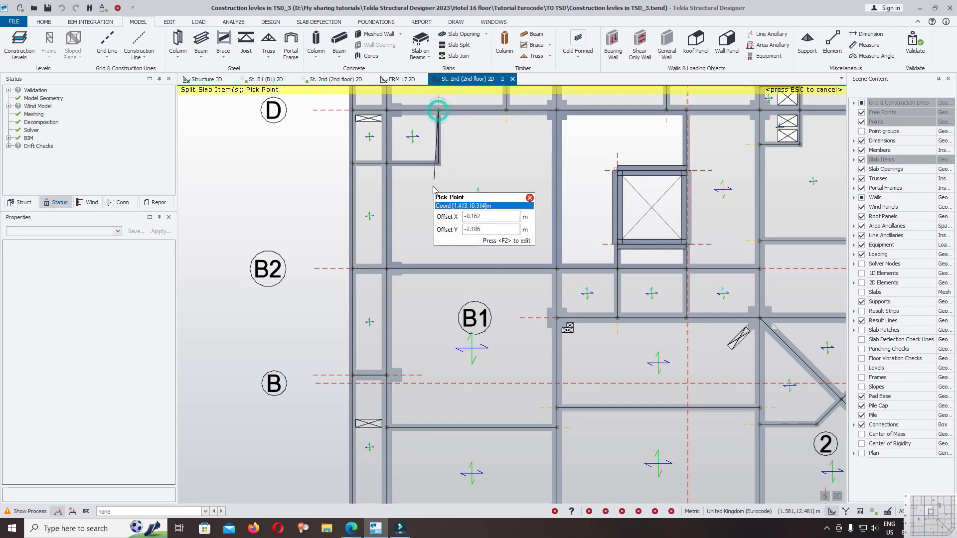
click(438, 270)
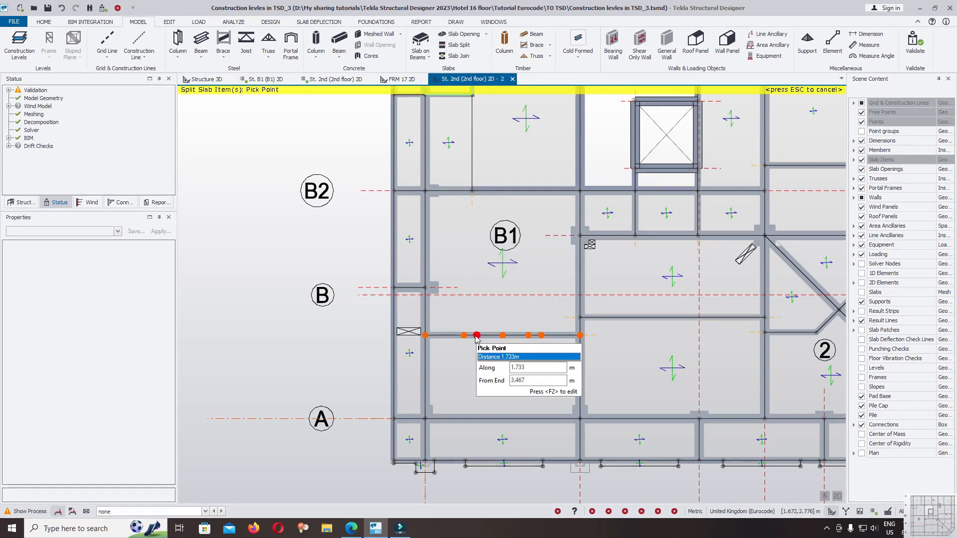
click(501, 336)
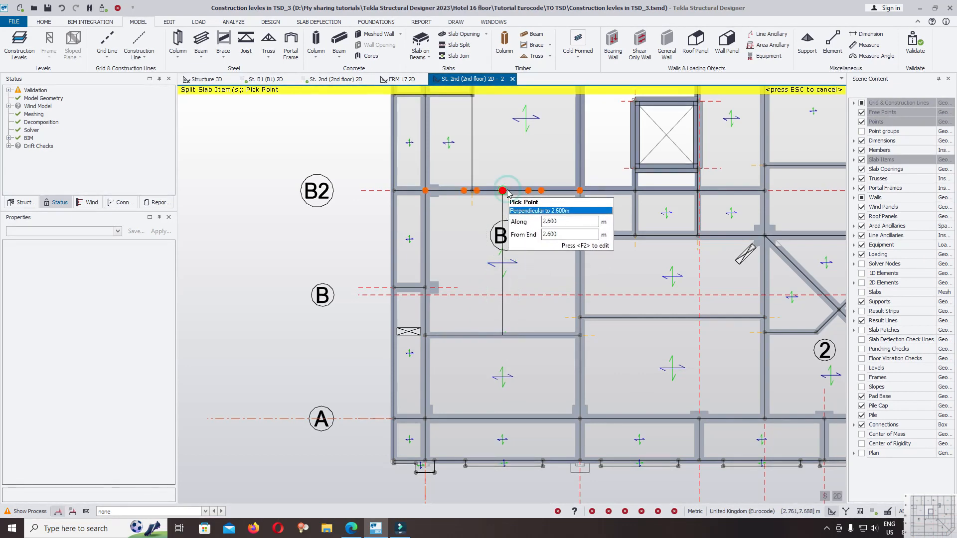
scroll(542, 261, down, 1)
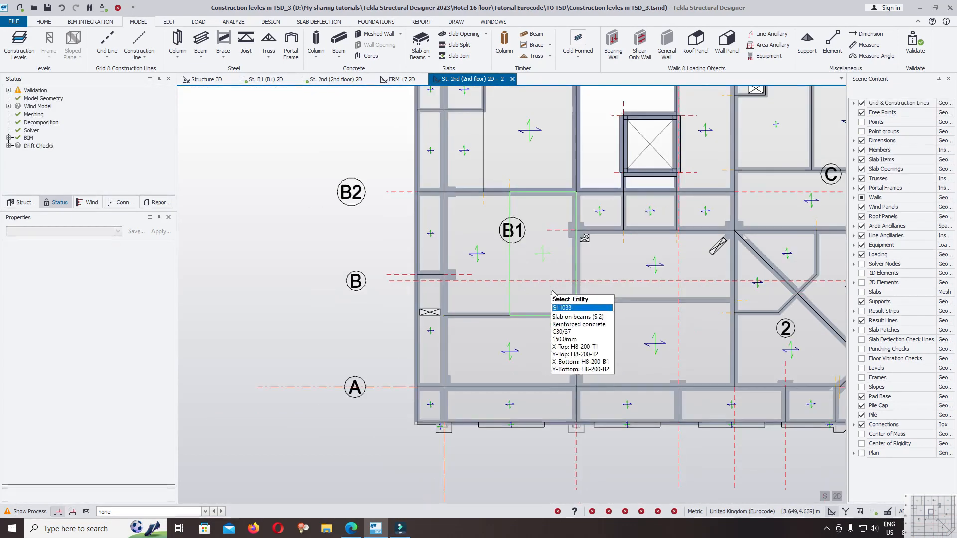
middle_drag(544, 243, 546, 269)
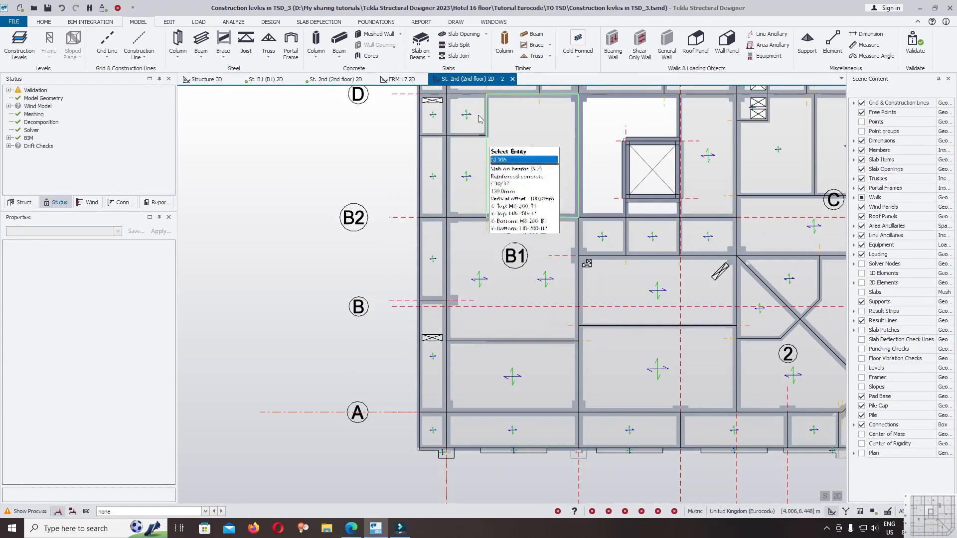
- Join the two halves of the slab below grid line B2 back into one slab item with Slab Join
click(456, 56)
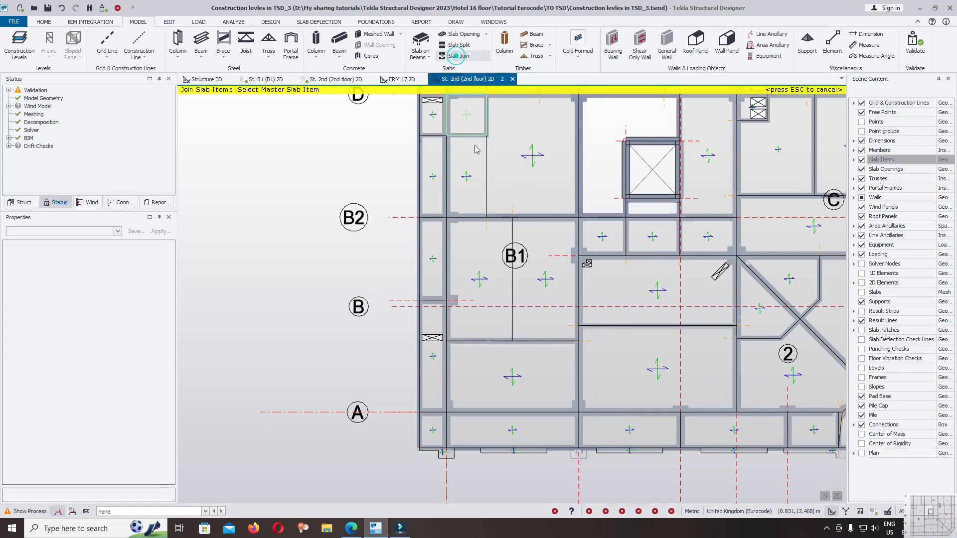
click(537, 286)
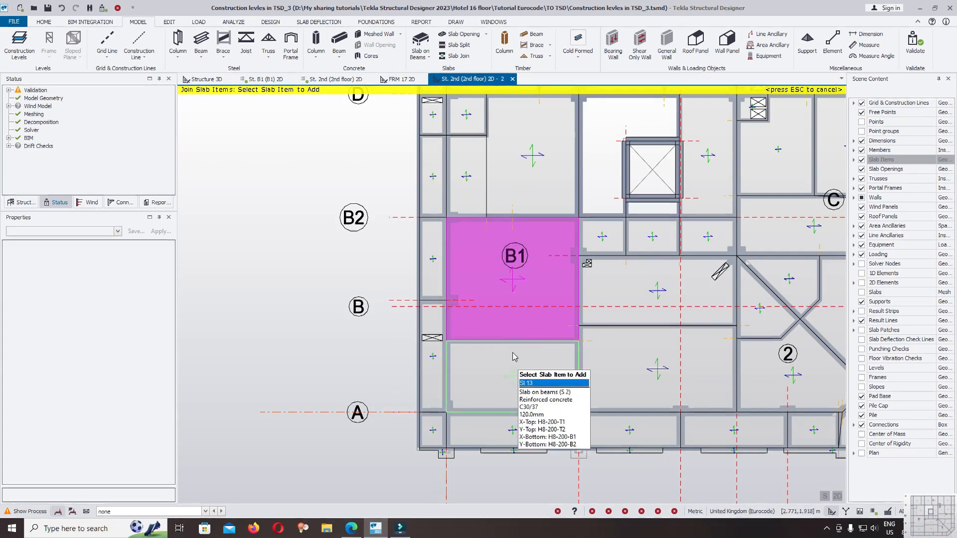
scroll(521, 280, up, 2)
key(Escape)
- Check the depth and vertical offset of the rejoined slab at B1 and of the large slab between grid lines D and B2
click(526, 288)
scroll(526, 288, up, 1)
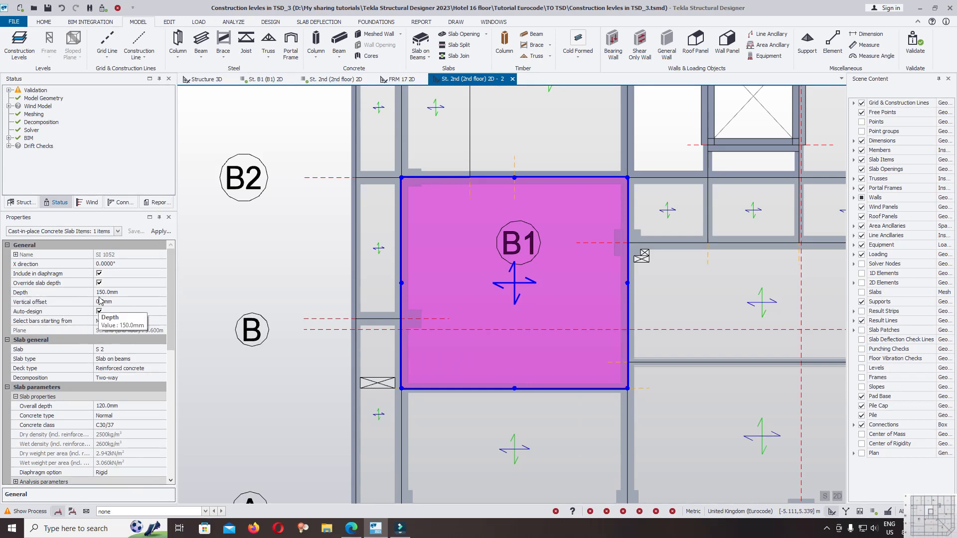
scroll(534, 360, down, 3)
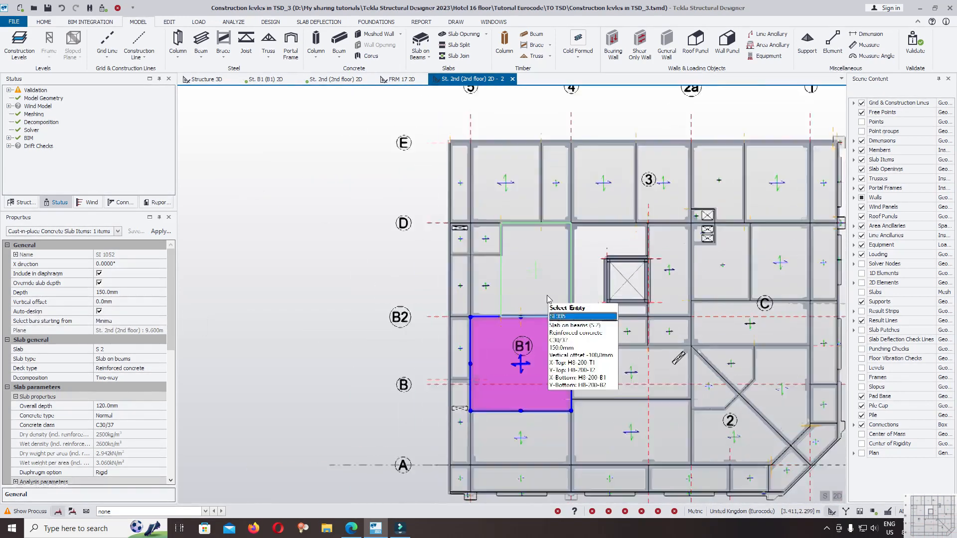
scroll(549, 307, up, 2)
click(520, 259)
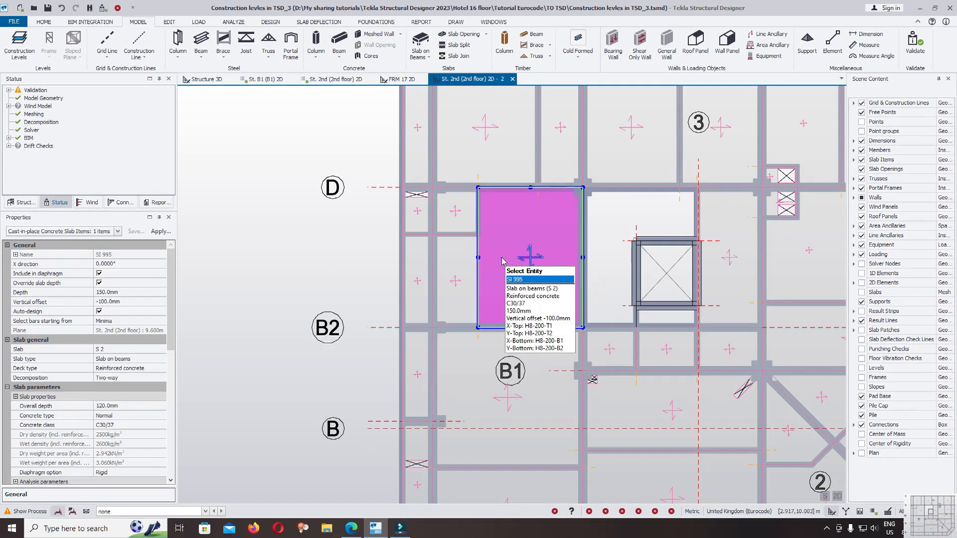
scroll(513, 250, up, 2)
scroll(503, 234, up, 1)
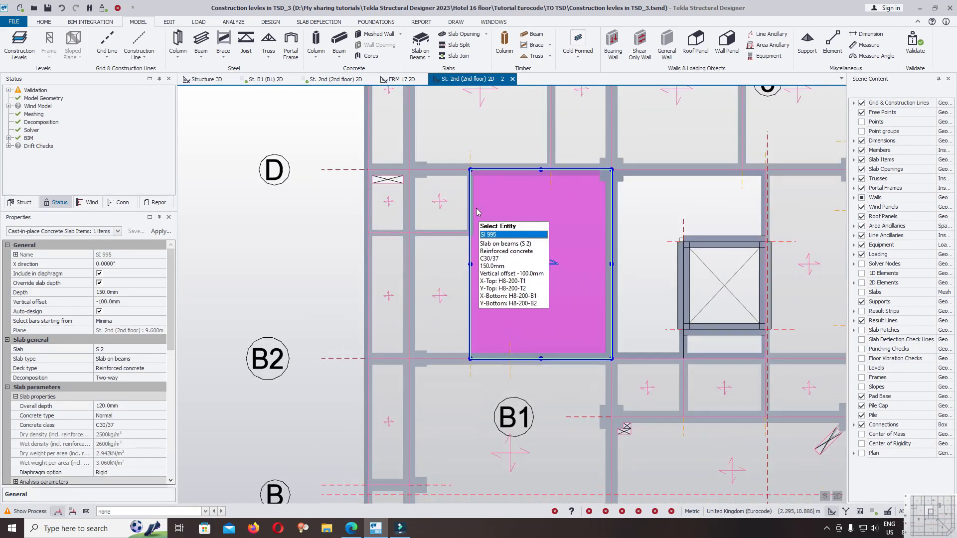
- Check the shared depth and vertical offset of the two small adjoining slabs between grid lines D and B2
click(444, 280)
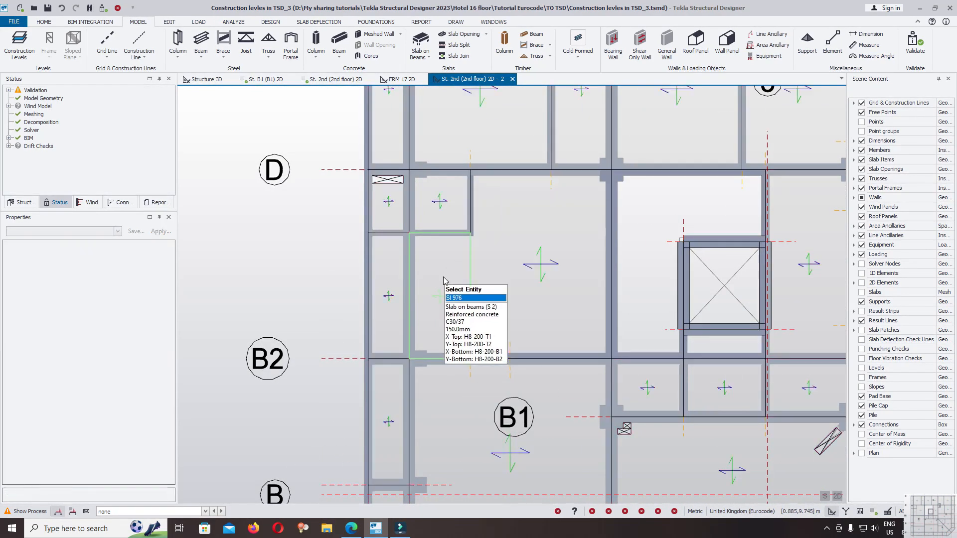
click(444, 201)
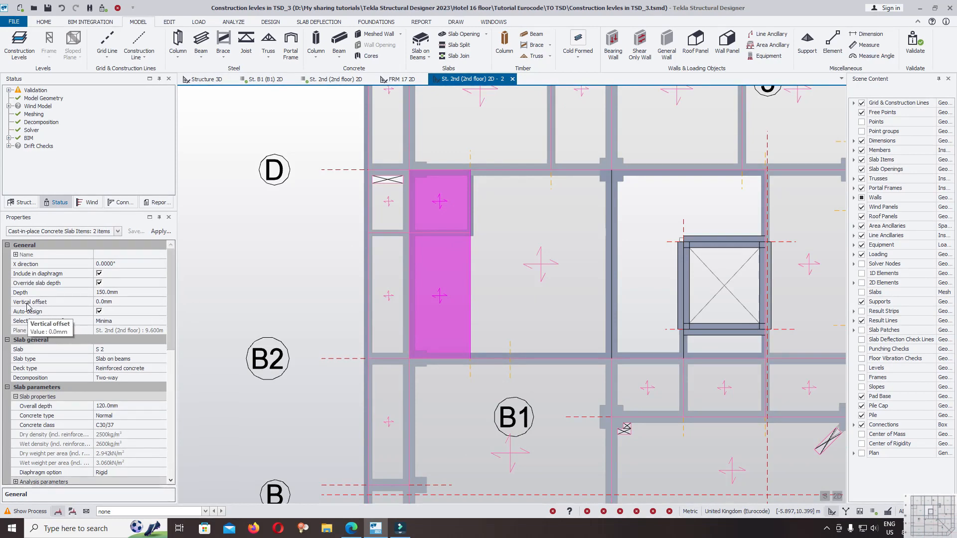
click(256, 285)
- Switch to the Structure 3D view and turn on the display of the architectural grids
scroll(367, 272, down, 4)
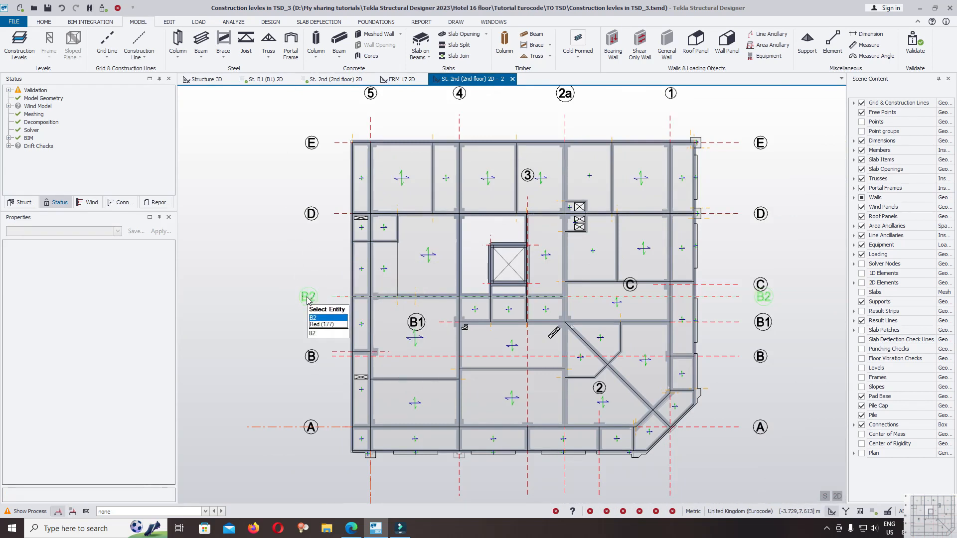
click(206, 81)
scroll(499, 174, down, 6)
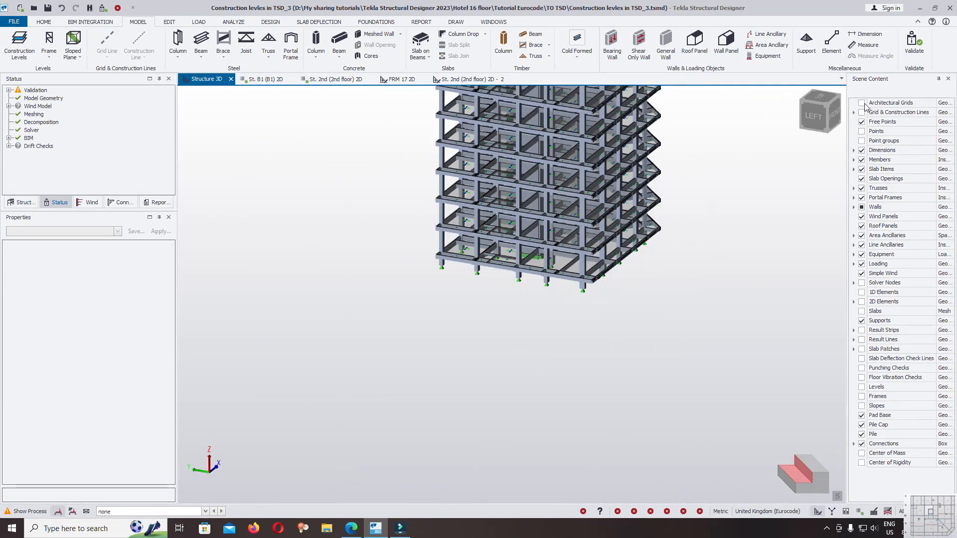
scroll(448, 282, up, 6)
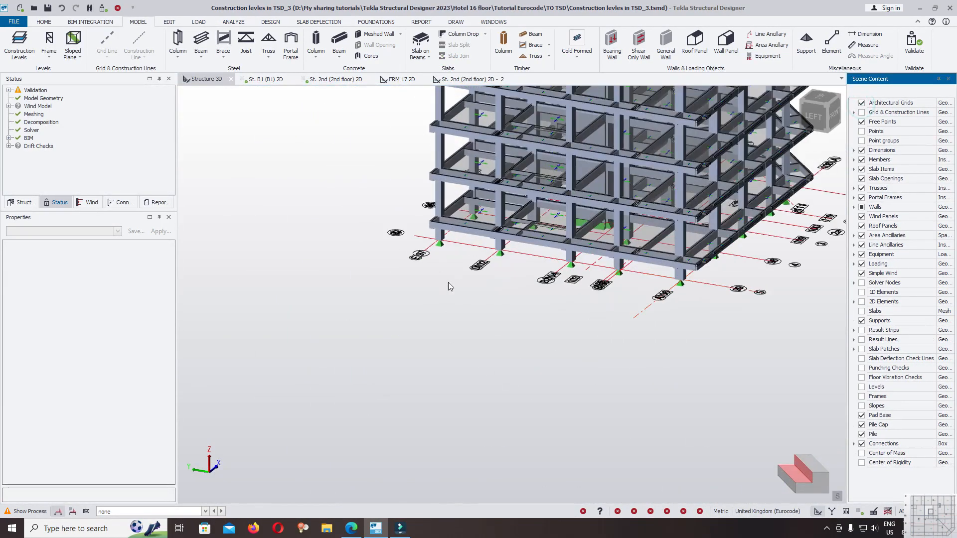
scroll(394, 235, up, 3)
- Examine the architectural grid lines and labels around the base of the building from several sides
scroll(365, 264, down, 8)
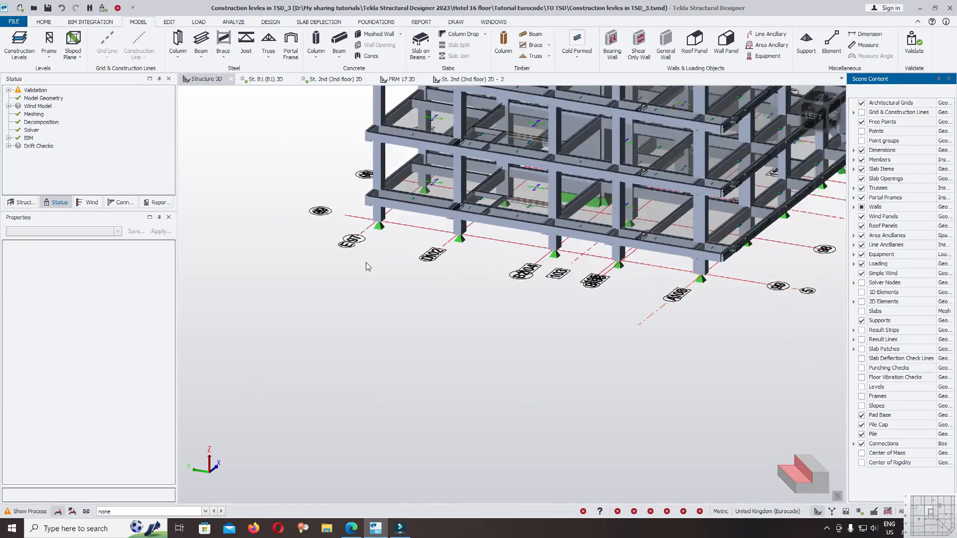
right_drag(673, 283, 495, 311)
scroll(496, 314, up, 5)
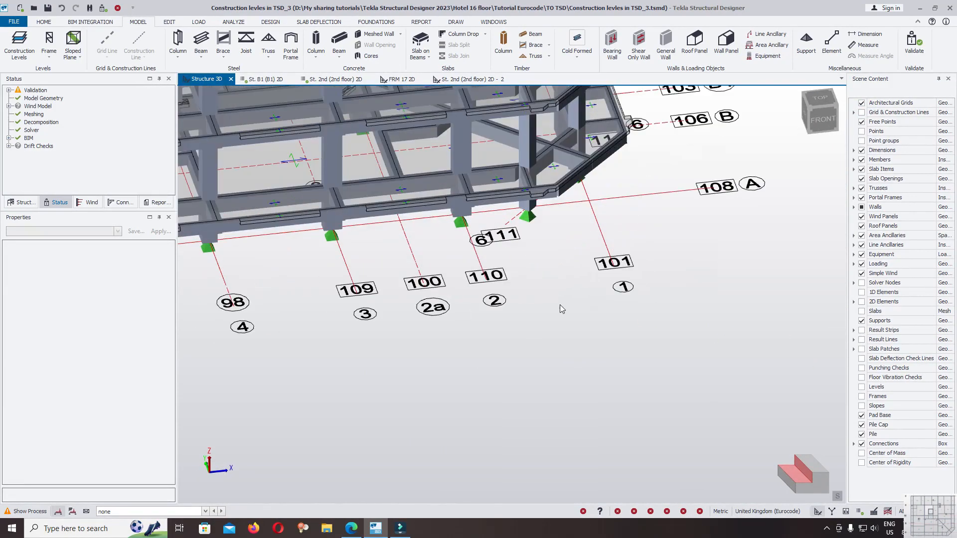
scroll(546, 306, down, 8)
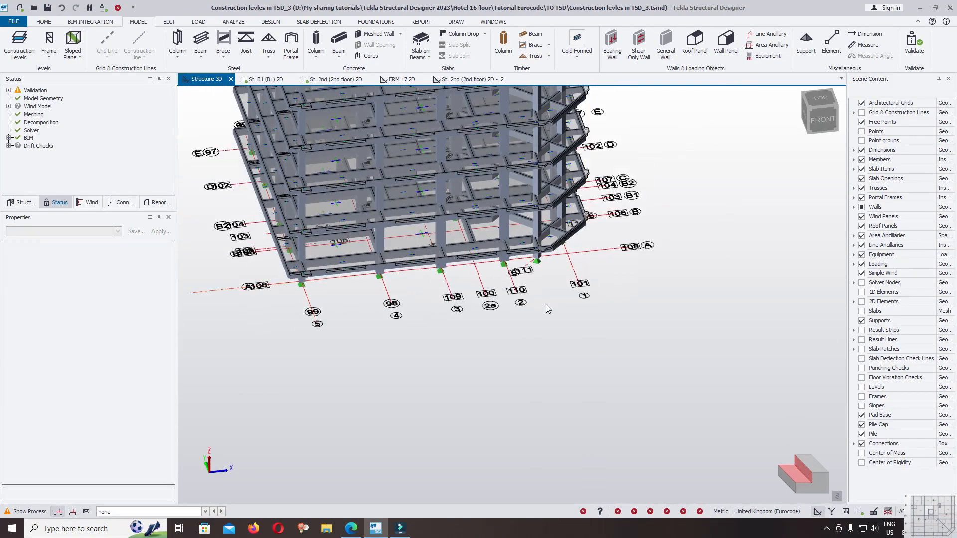
scroll(545, 310, up, 5)
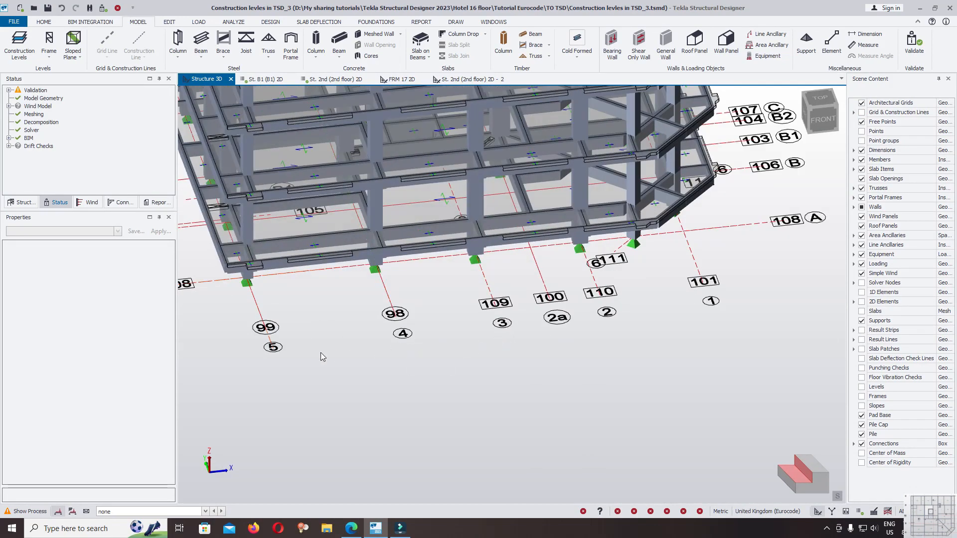
scroll(520, 357, down, 3)
right_drag(519, 357, 661, 300)
scroll(661, 299, up, 4)
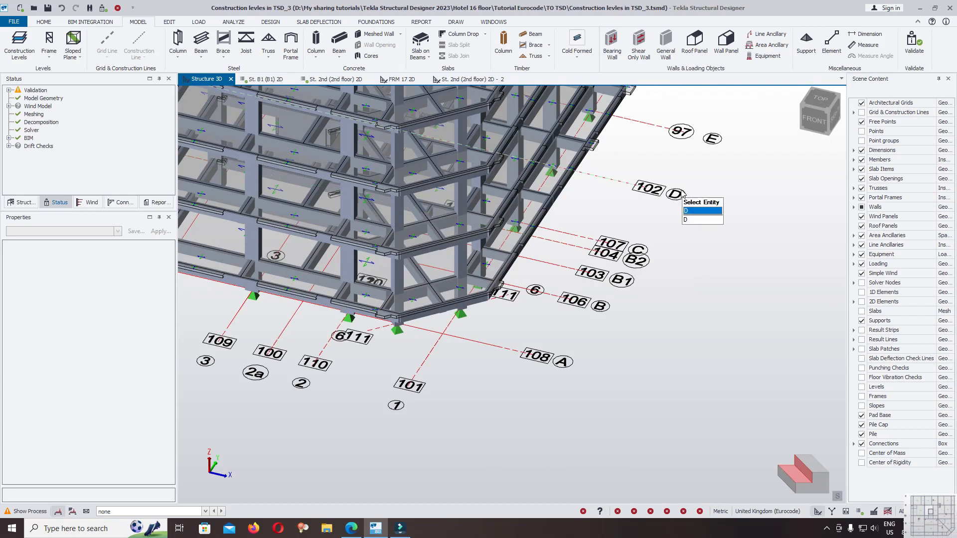
scroll(610, 262, down, 5)
middle_drag(641, 213, 630, 279)
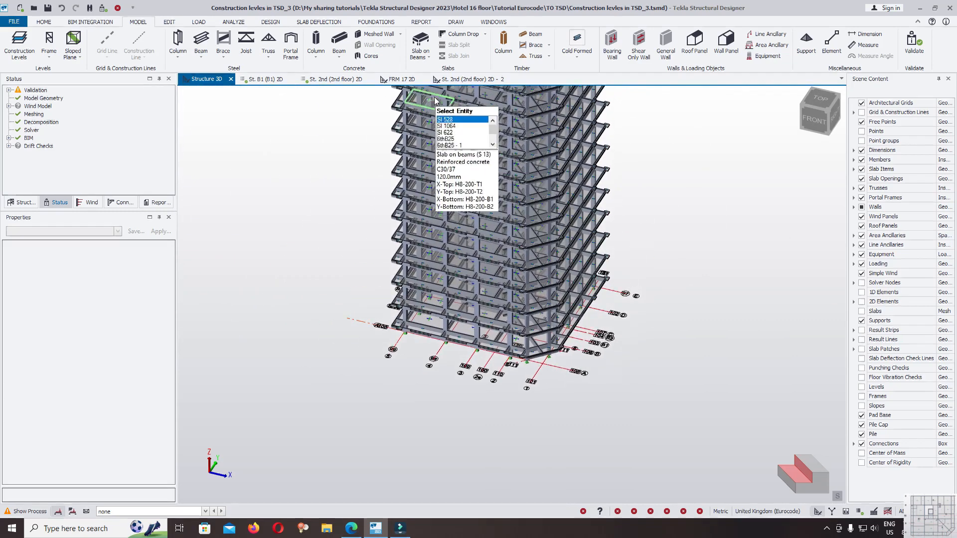
- Start editing the cutting planes of the 3D model with the whole building and all planes in view
click(169, 22)
click(243, 40)
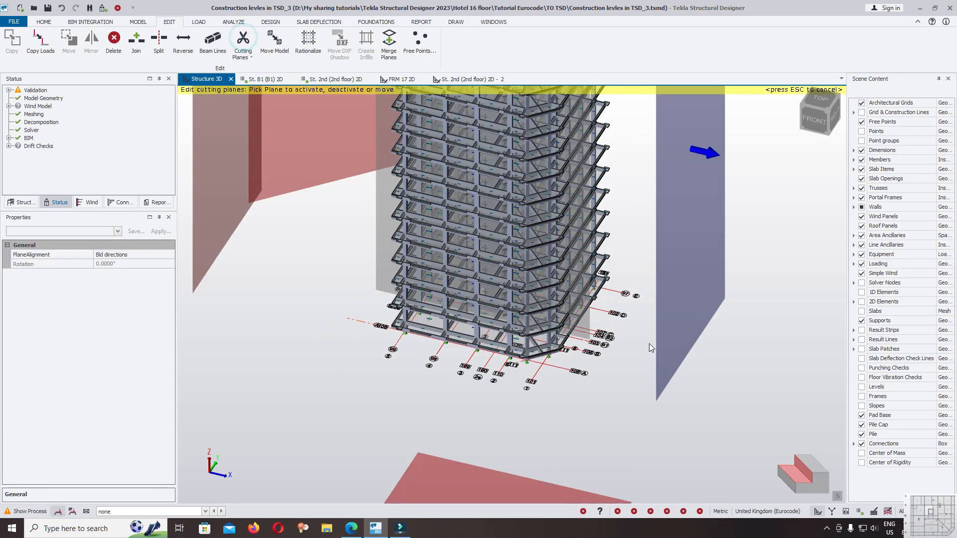
scroll(654, 344, down, 5)
mouse_move(613, 283)
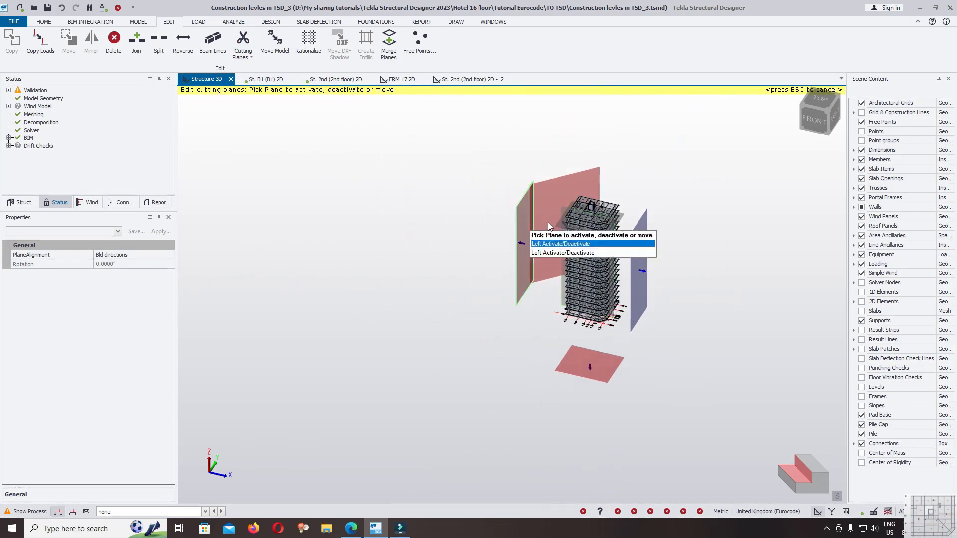
scroll(579, 223, up, 4)
scroll(567, 255, down, 2)
right_drag(676, 299, 638, 326)
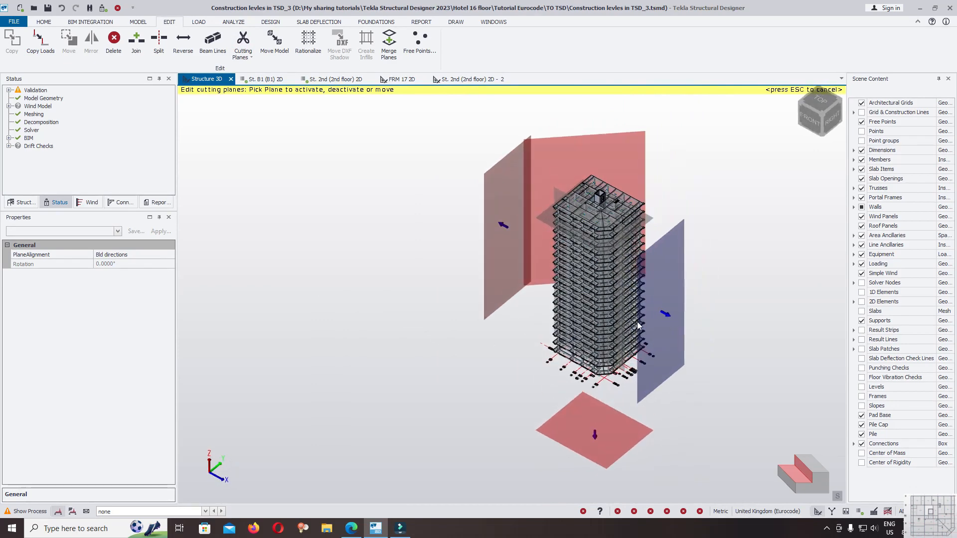
- Turn on the building direction arrows in the structure's model properties
click(20, 203)
click(134, 261)
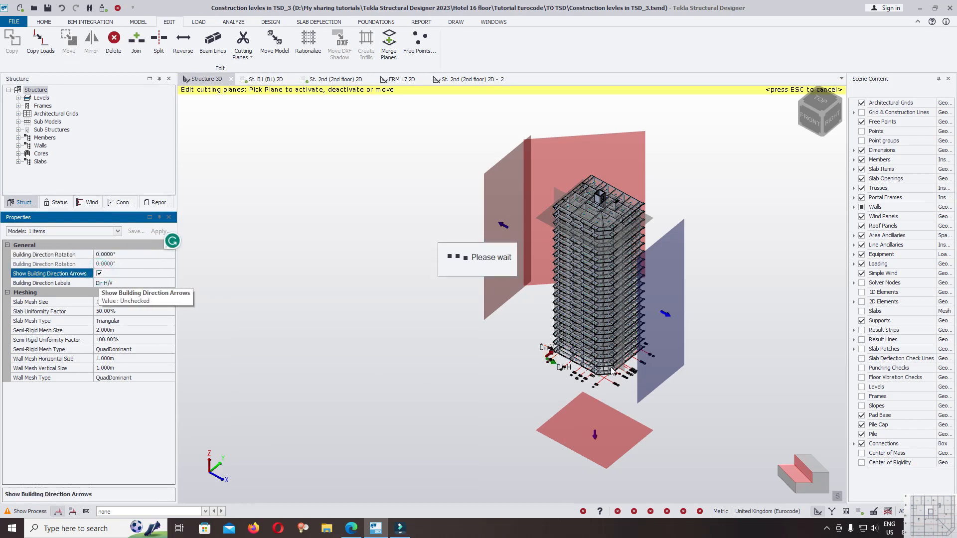
scroll(519, 319, up, 2)
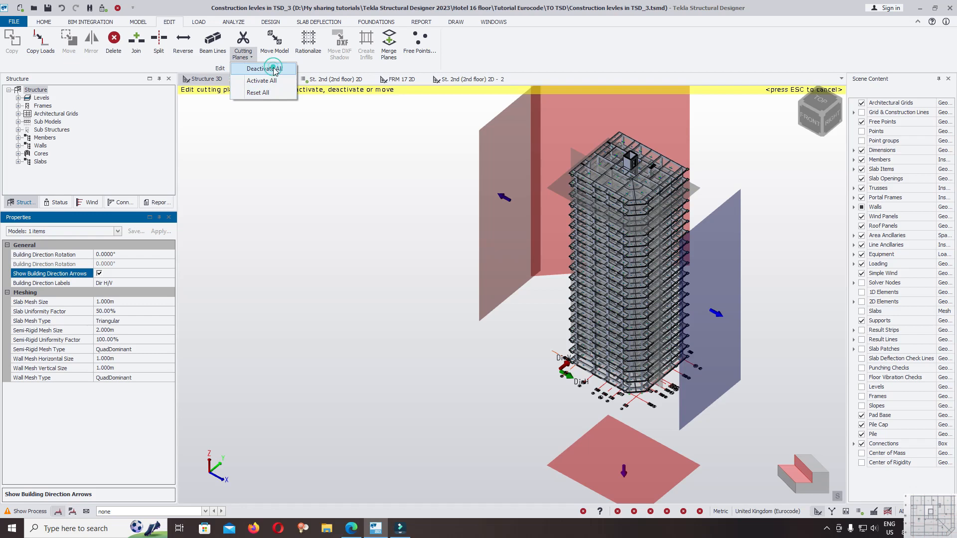
- Reset all cutting planes around the building
click(258, 93)
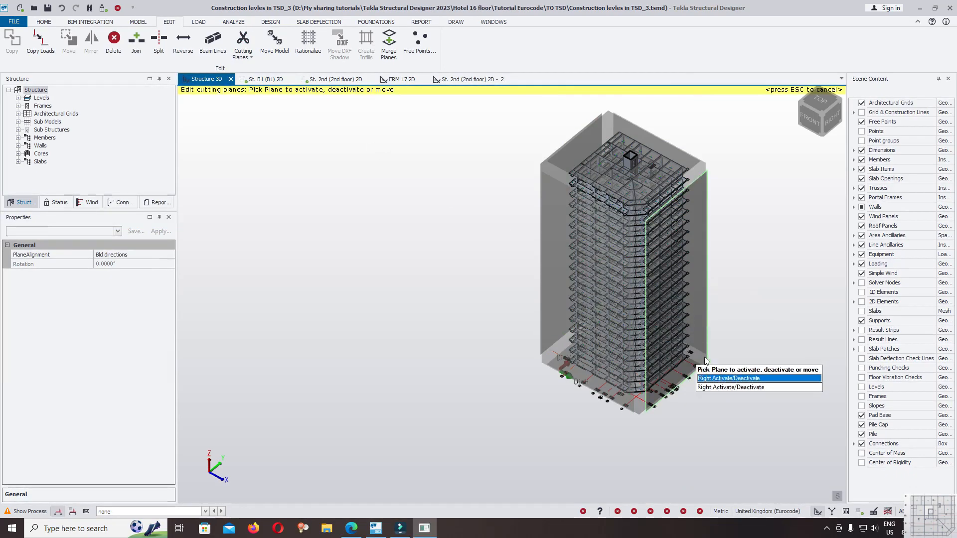
scroll(723, 389, up, 3)
scroll(719, 393, up, 5)
scroll(614, 300, down, 8)
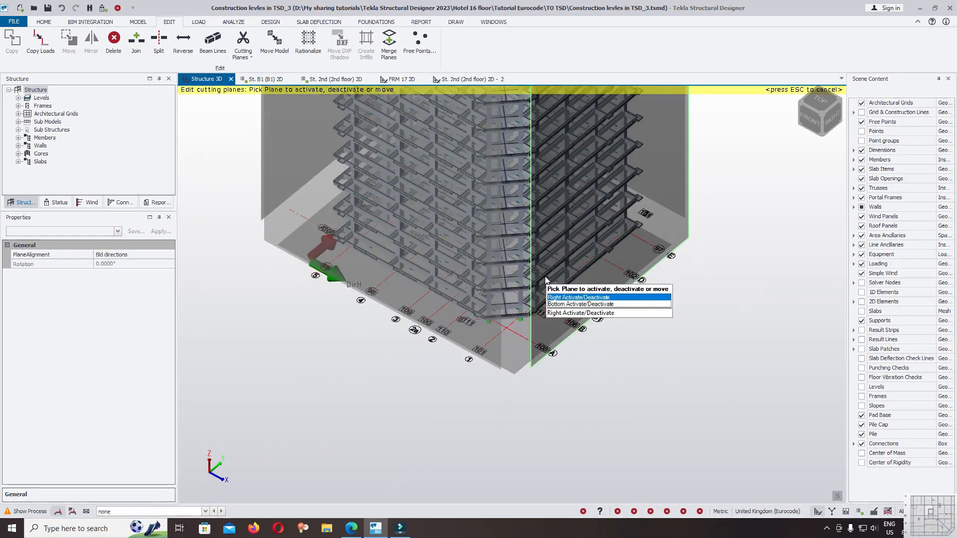
- Activate the front cutting plane and move it into the building to a position between grid lines C and D
scroll(483, 271, up, 2)
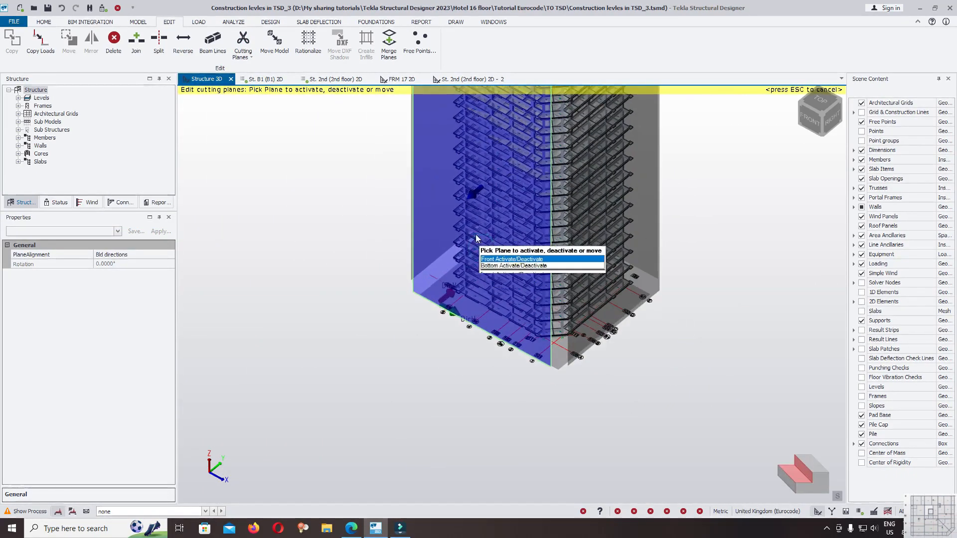
click(470, 201)
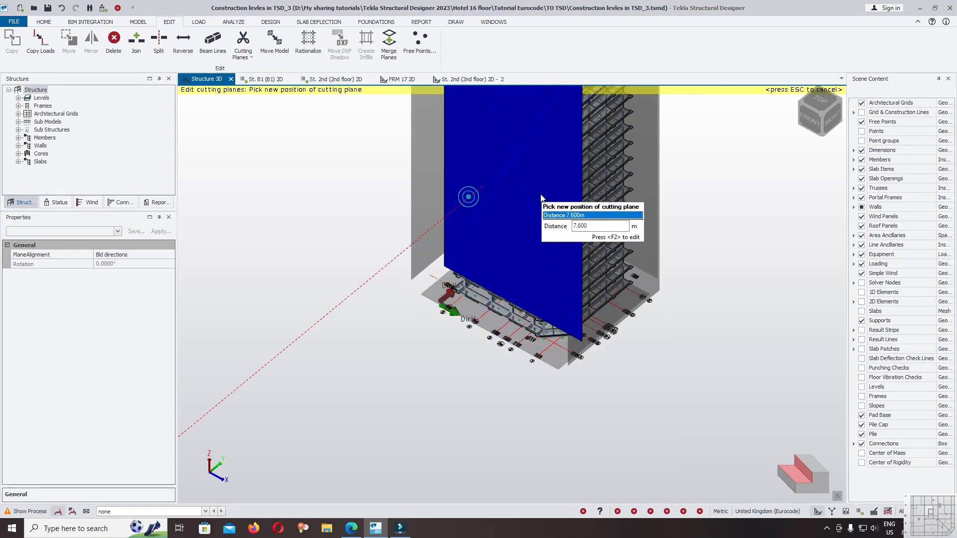
scroll(630, 314, up, 4)
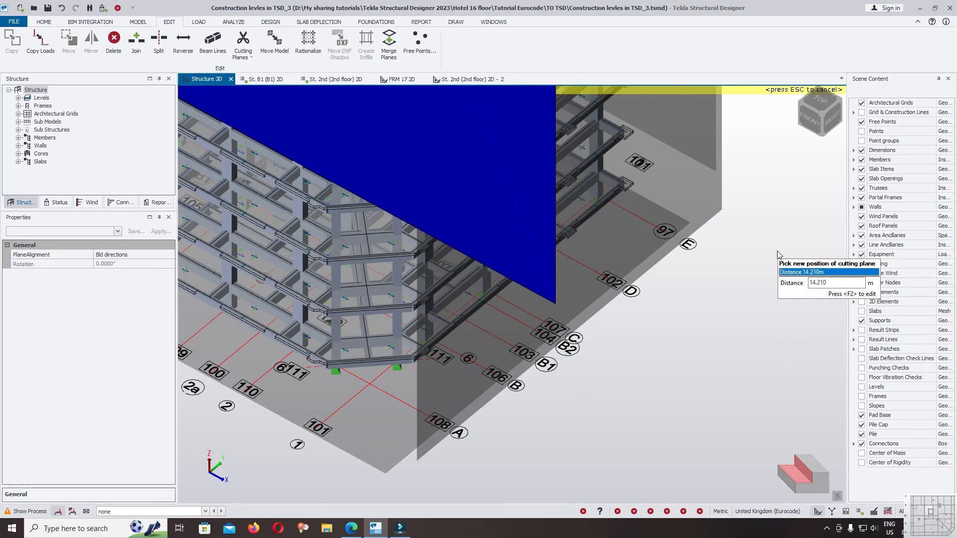
right_drag(748, 295, 569, 292)
middle_drag(466, 362, 511, 211)
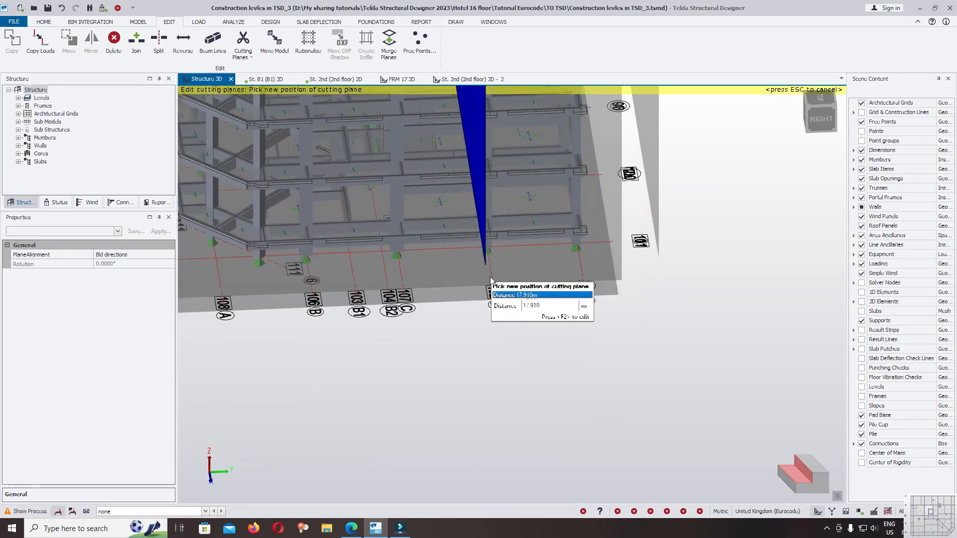
click(436, 327)
scroll(516, 374, down, 8)
scroll(544, 246, up, 1)
right_drag(408, 275, 798, 283)
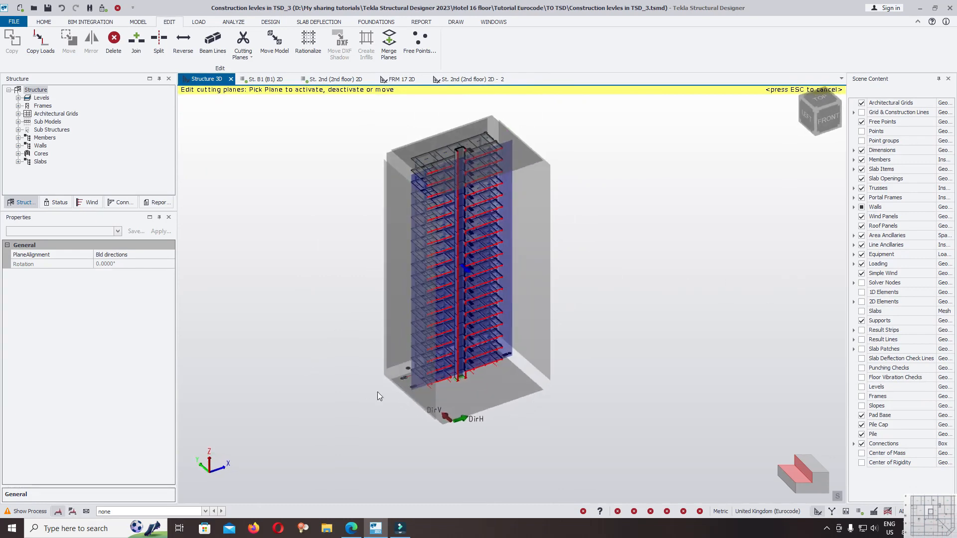
- Activate the left cutting plane and try out a new position for it inside the building
scroll(380, 396, up, 4)
click(400, 355)
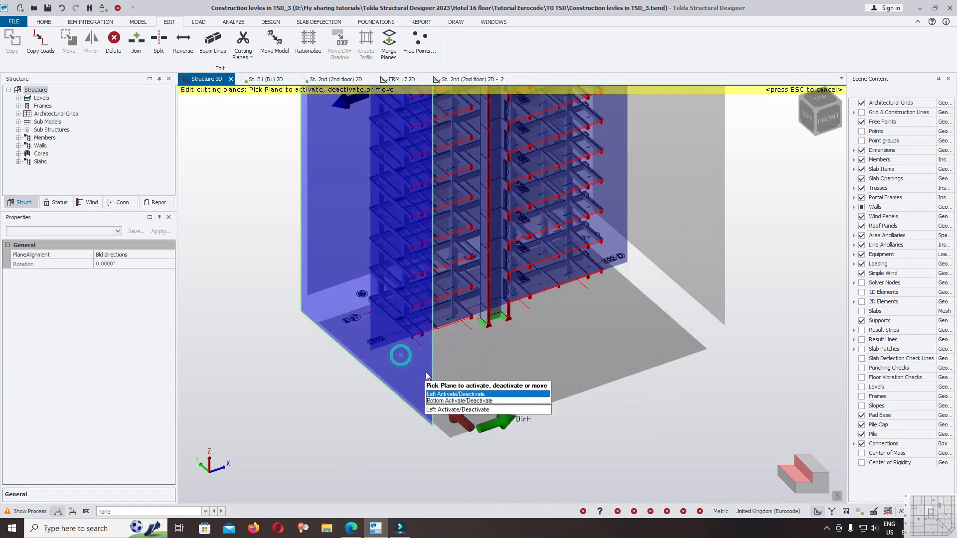
scroll(400, 352, down, 3)
click(396, 245)
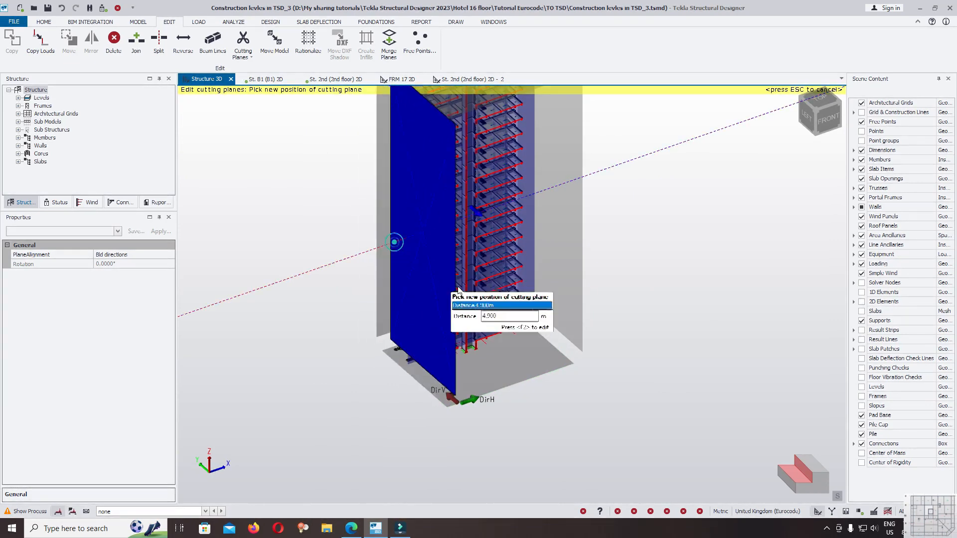
scroll(492, 375, up, 5)
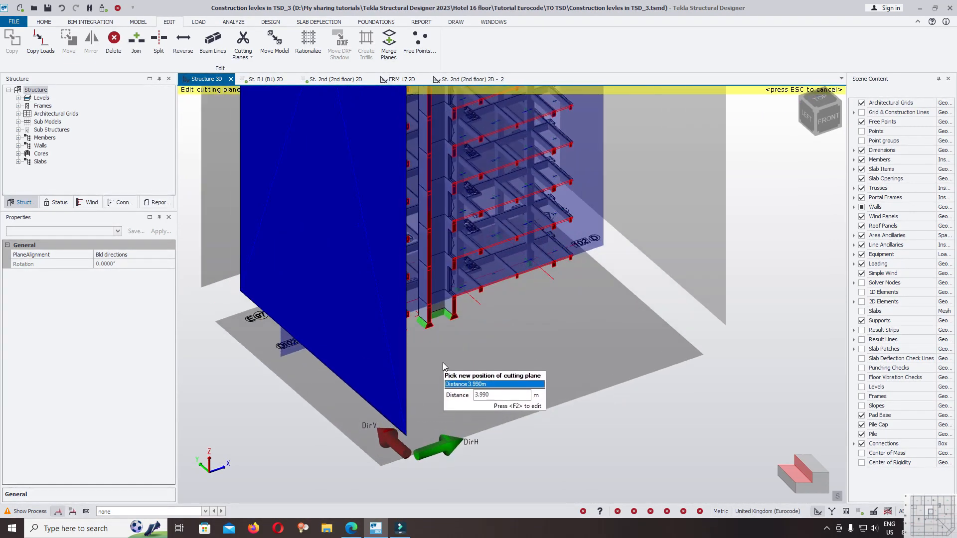
scroll(449, 361, down, 3)
right_drag(538, 355, 455, 349)
scroll(490, 254, up, 6)
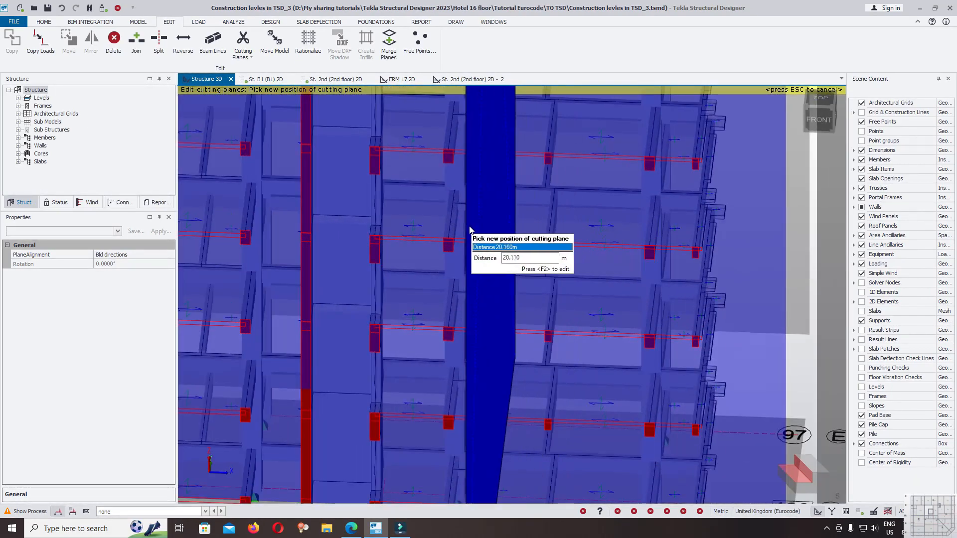
scroll(468, 229, down, 6)
key(Escape)
- Examine the sectioned building from its right and back sides, including close views of the floor edges
right_drag(499, 279, 366, 287)
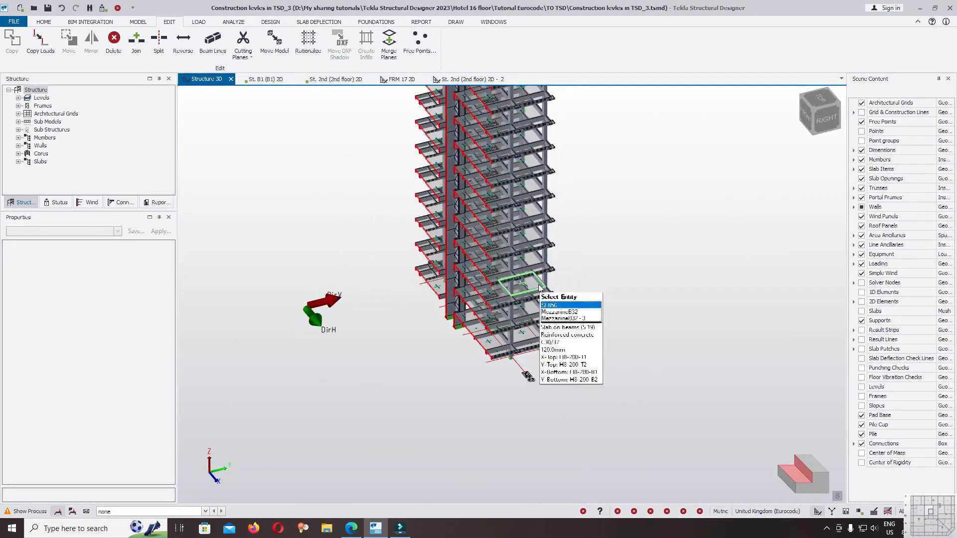
scroll(535, 277, up, 5)
right_drag(551, 281, 334, 284)
scroll(569, 245, up, 4)
right_drag(575, 271, 642, 240)
scroll(548, 248, down, 3)
right_drag(548, 248, 643, 256)
right_drag(789, 254, 670, 209)
middle_drag(670, 208, 505, 214)
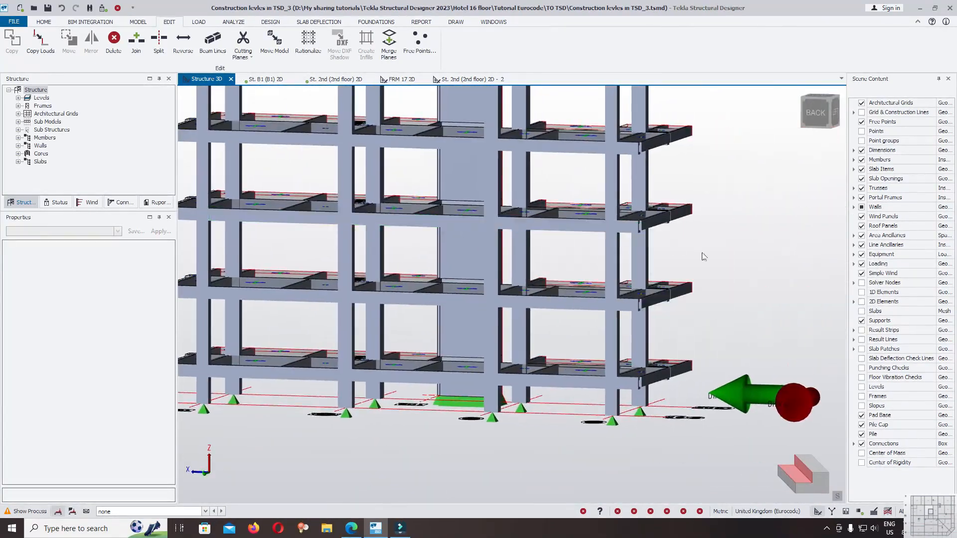
- Examine the cut front face of the building up close, looking at the sectioned slabs and beams beside the core
right_drag(697, 253, 588, 286)
scroll(453, 151, up, 6)
right_drag(498, 233, 225, 204)
scroll(436, 147, down, 6)
right_drag(393, 138, 443, 157)
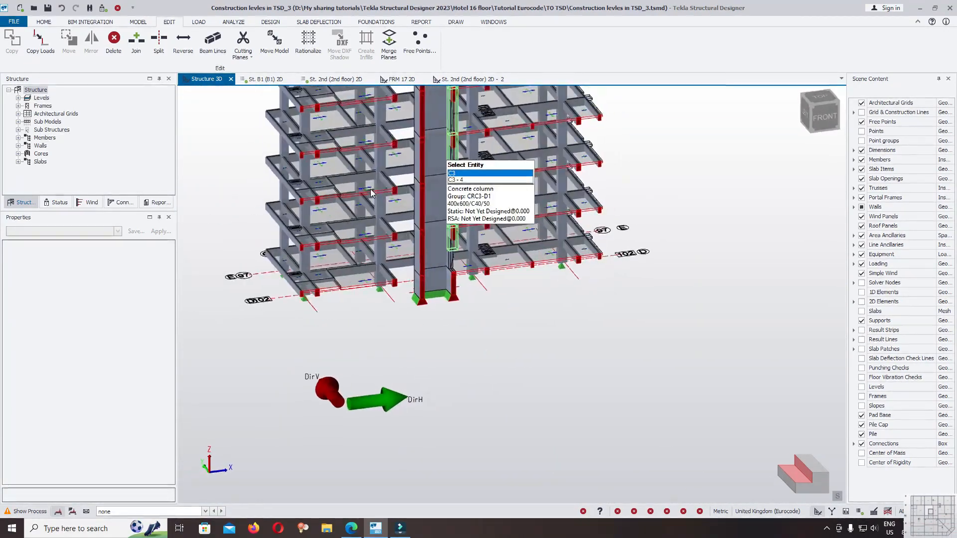
scroll(353, 128, up, 7)
scroll(388, 175, down, 1)
middle_drag(404, 195, 552, 238)
right_drag(552, 234, 473, 220)
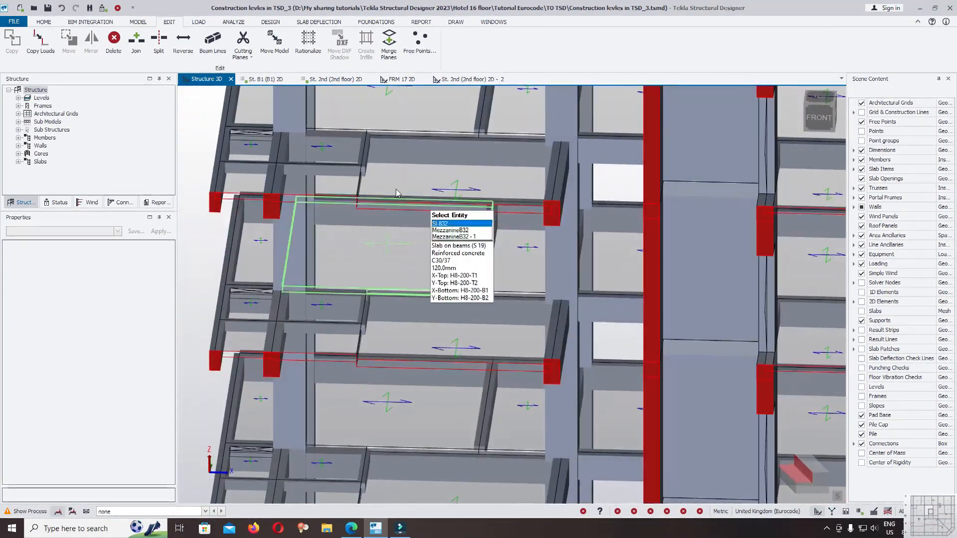
scroll(395, 236, down, 7)
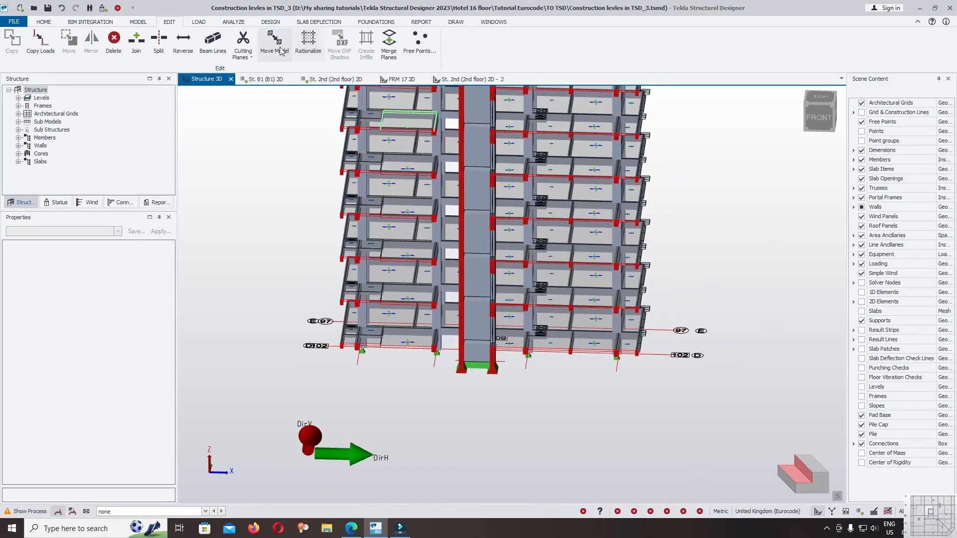
- Activate the right cutting plane, move it into the building to the bay just left of the core, and finish editing the planes
click(242, 39)
scroll(710, 325, down, 5)
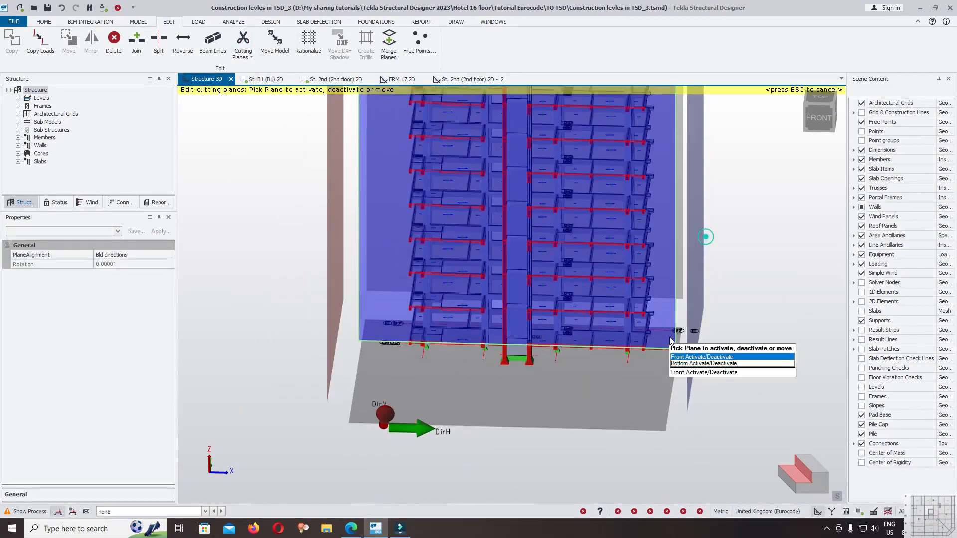
click(718, 195)
scroll(616, 338, up, 3)
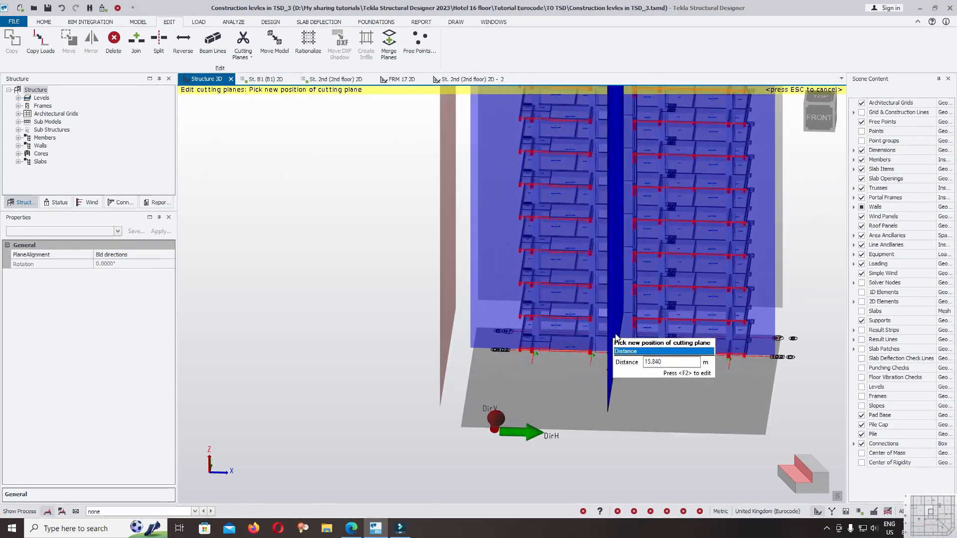
click(593, 380)
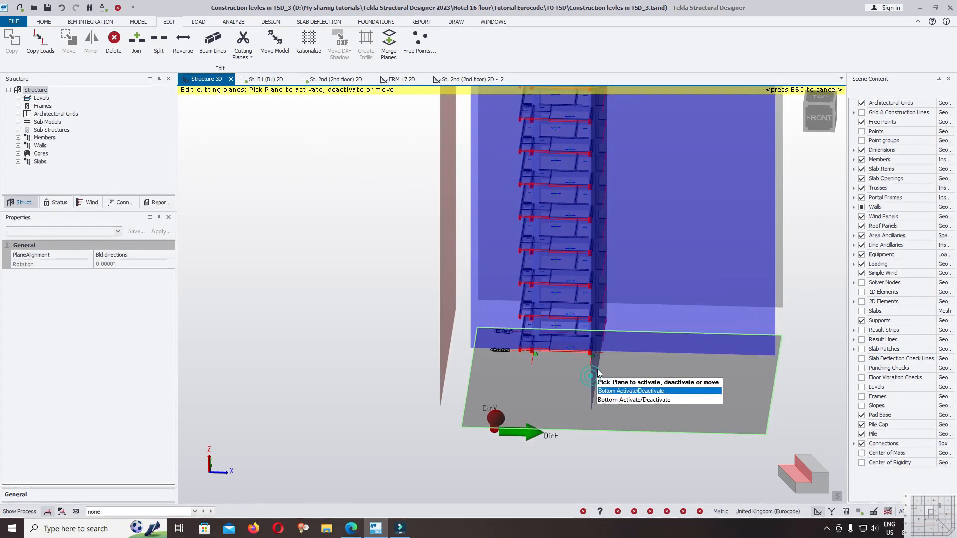
scroll(627, 356, down, 5)
scroll(575, 270, up, 3)
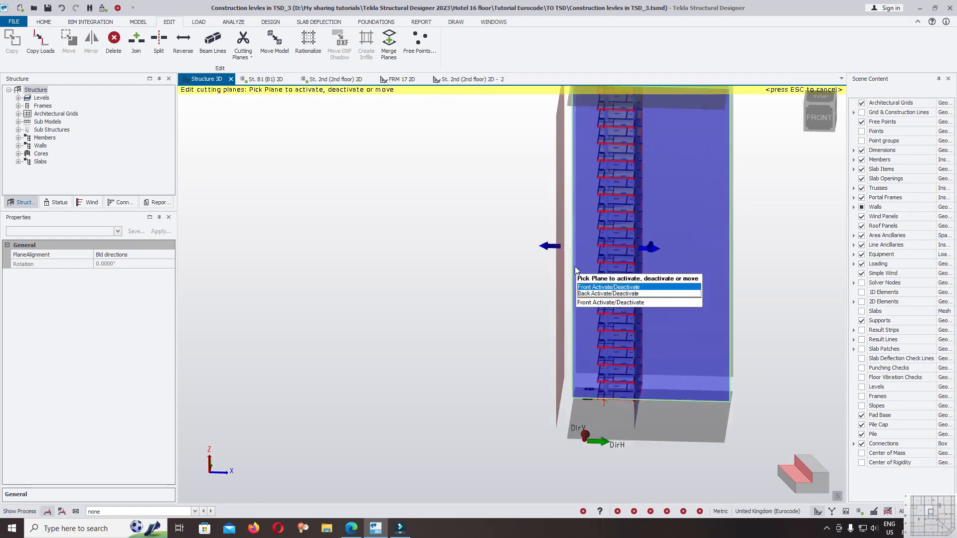
scroll(595, 317, down, 3)
scroll(630, 173, up, 3)
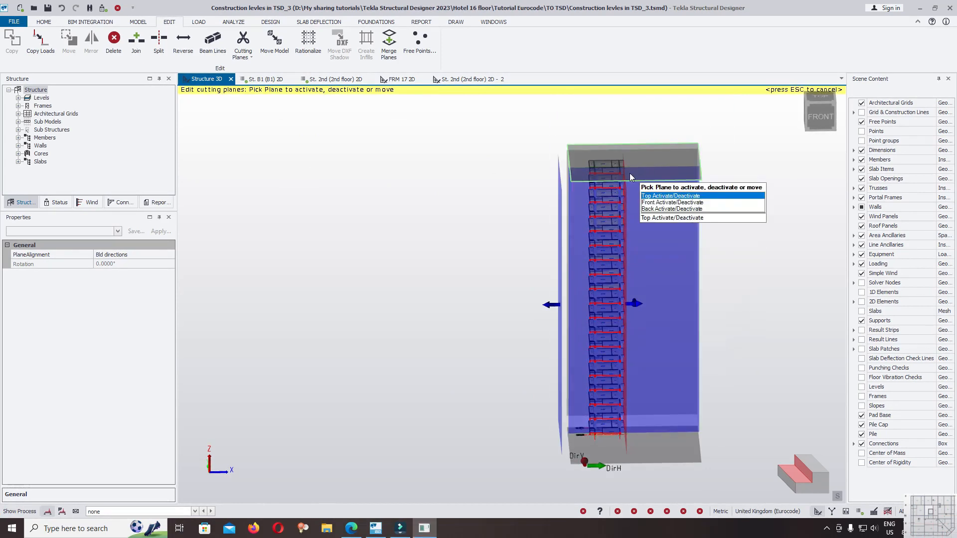
scroll(636, 351, up, 3)
scroll(561, 326, down, 3)
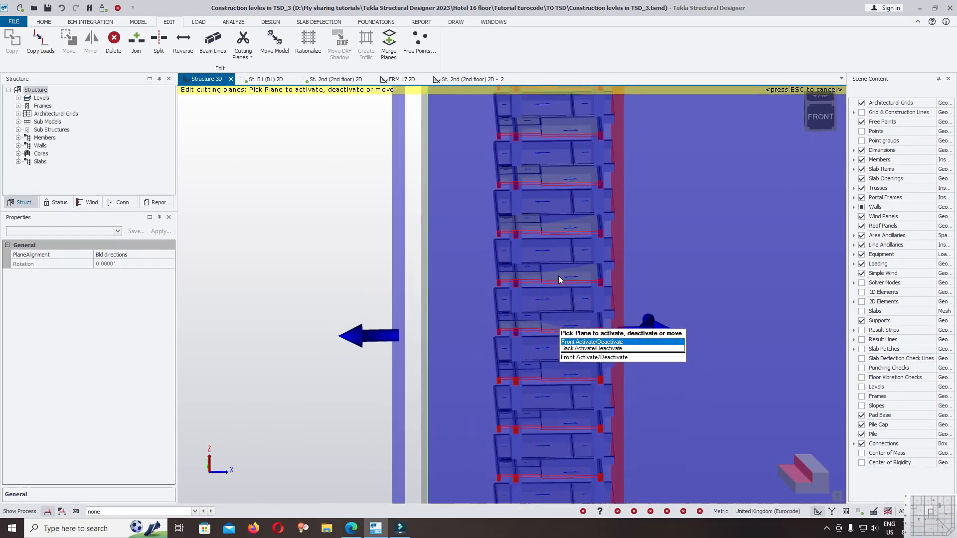
scroll(579, 207, down, 5)
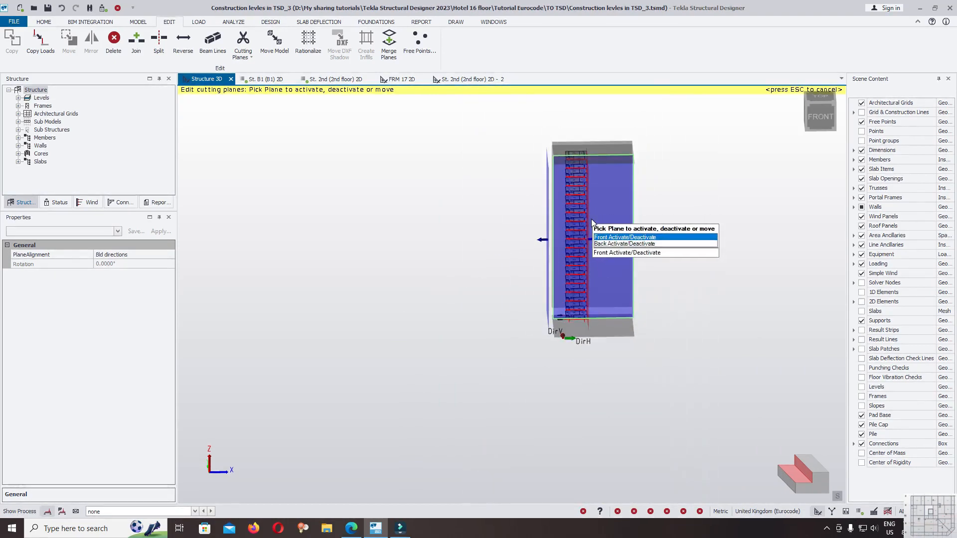
key(Escape)
- Inspect the slabs at the front cut and check the properties of the large second-floor slab and its smaller neighbour
scroll(573, 319, up, 8)
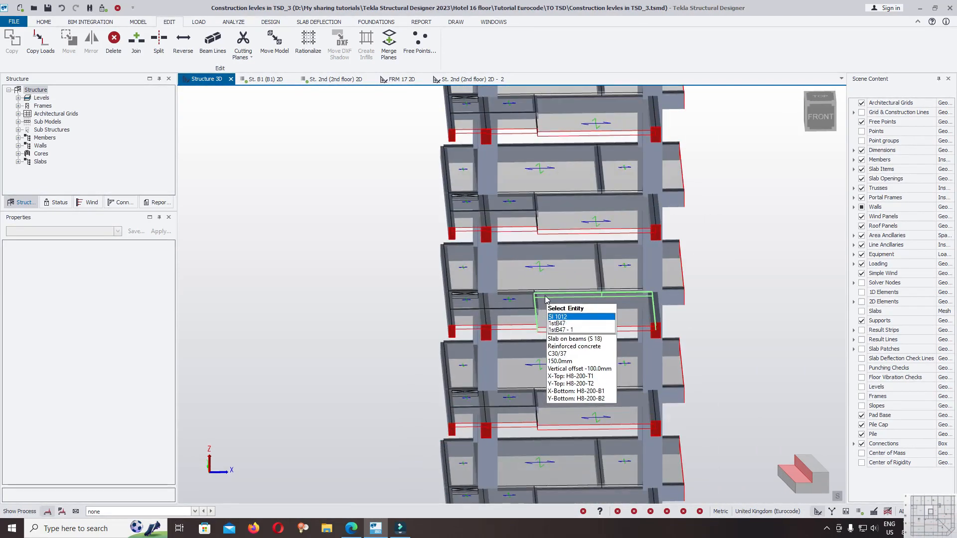
right_drag(550, 259, 520, 250)
scroll(520, 249, up, 5)
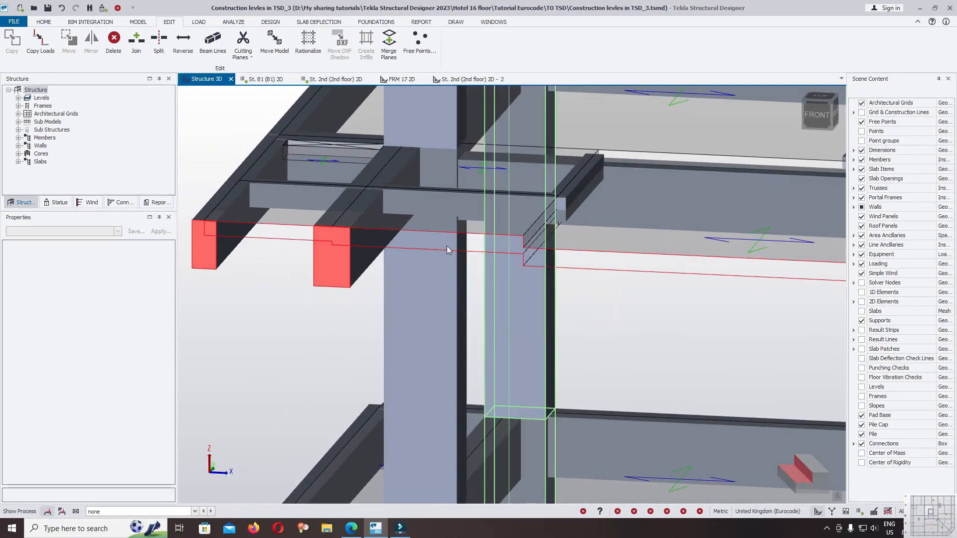
scroll(586, 264, up, 6)
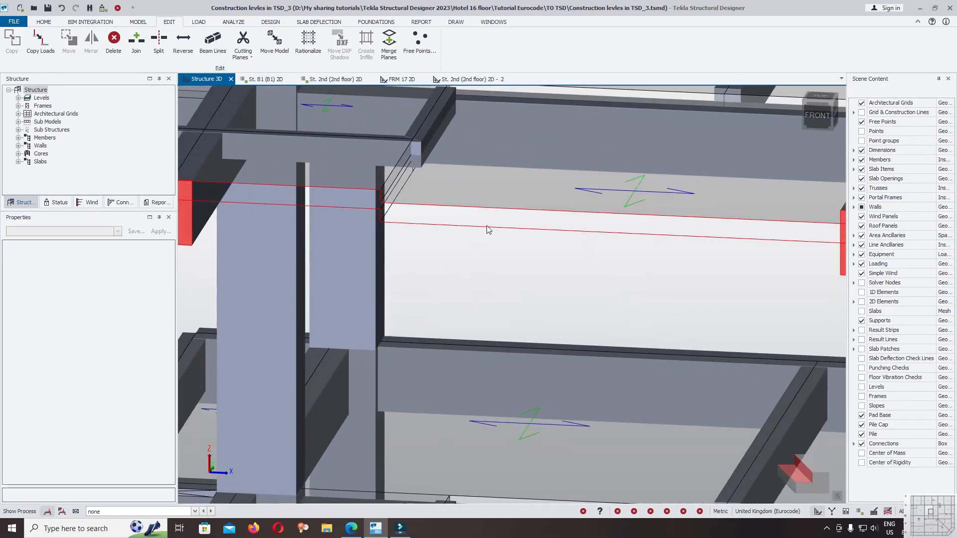
click(531, 190)
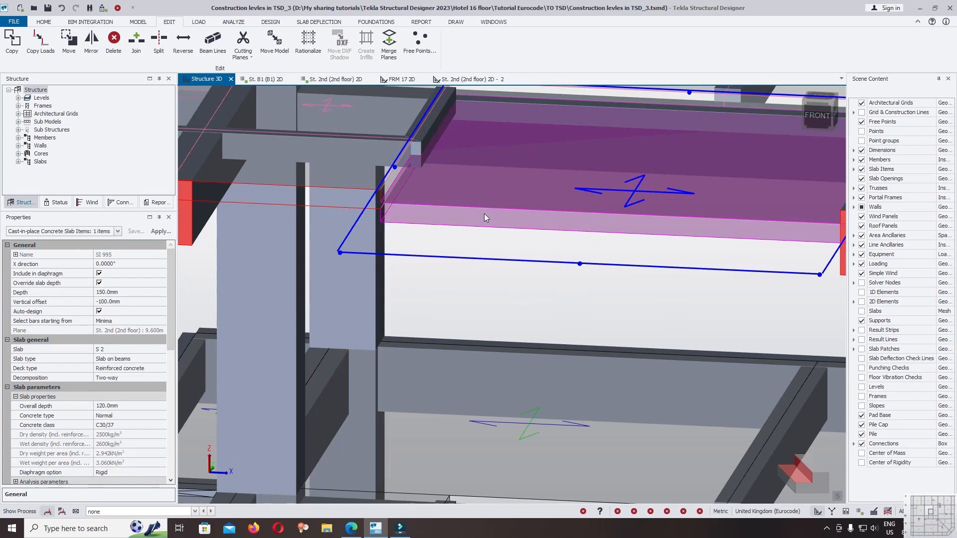
middle_drag(454, 213, 640, 247)
click(589, 152)
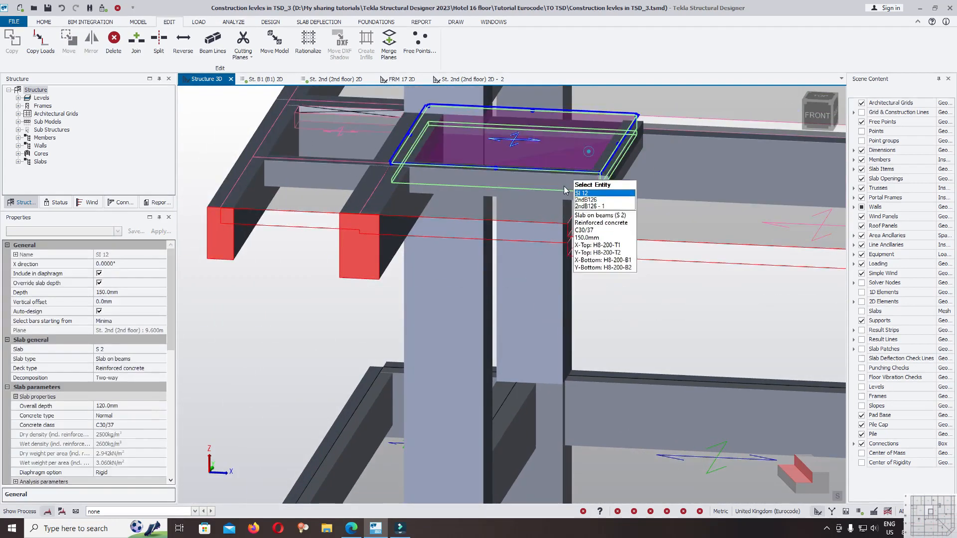
- Select the large second-floor slab again and check its vertical offset against the sectioned view
ctrl+click(533, 212)
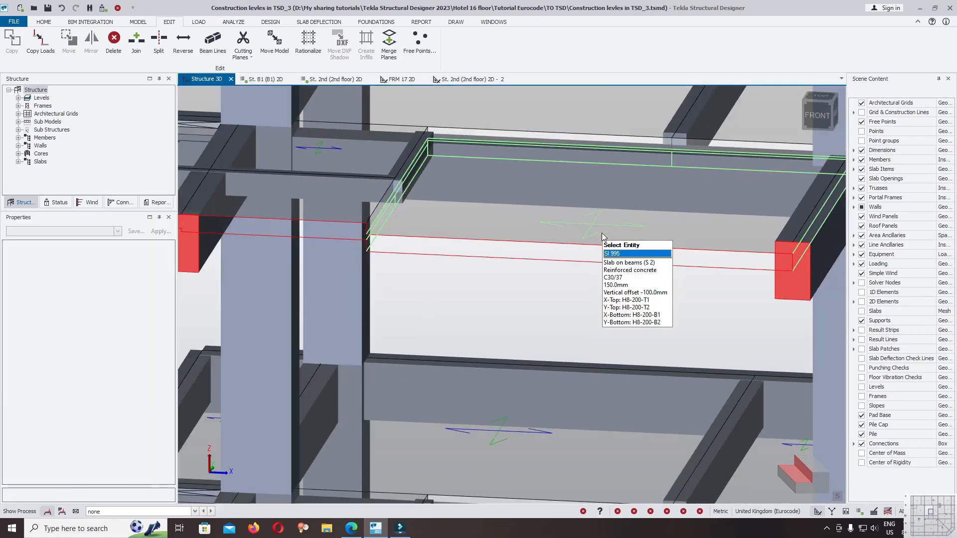
click(548, 241)
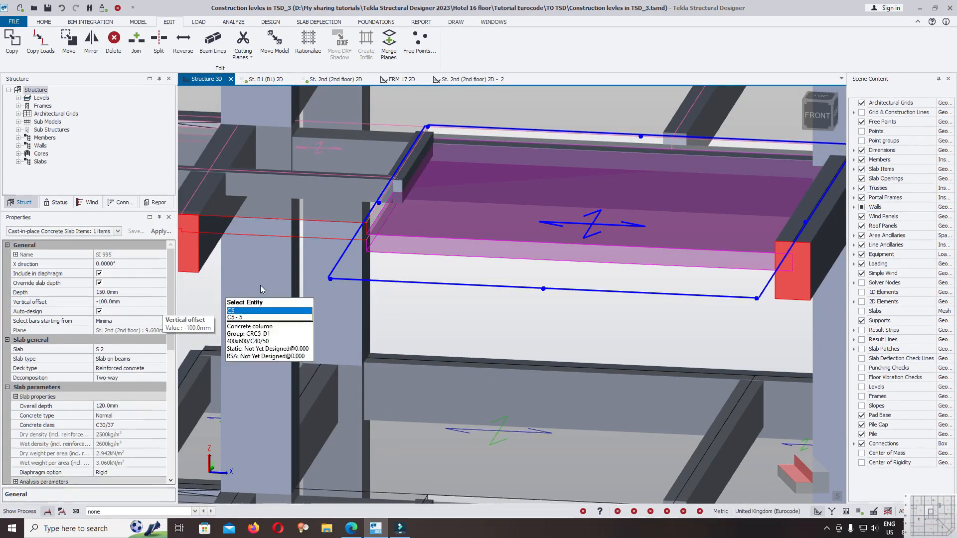
scroll(553, 220, down, 2)
right_drag(559, 222, 516, 297)
scroll(515, 297, down, 5)
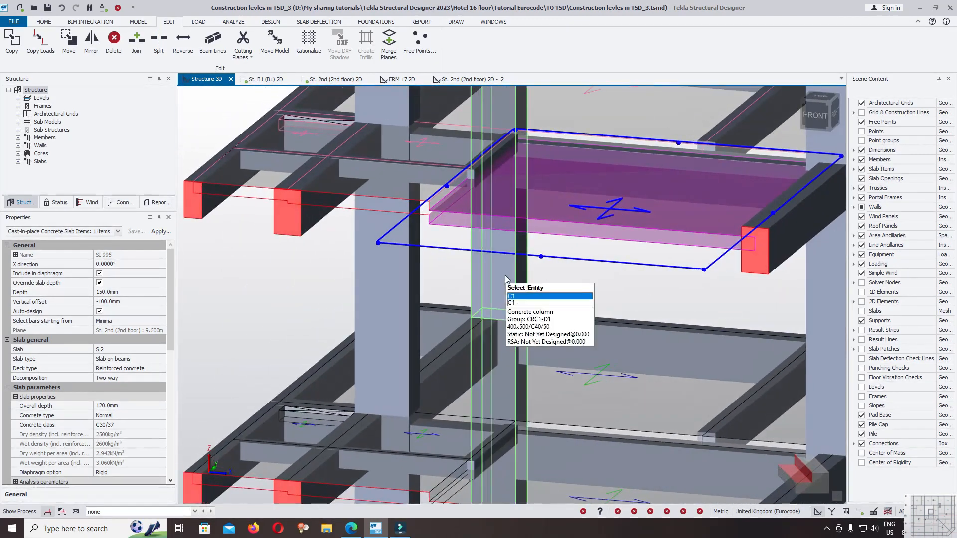